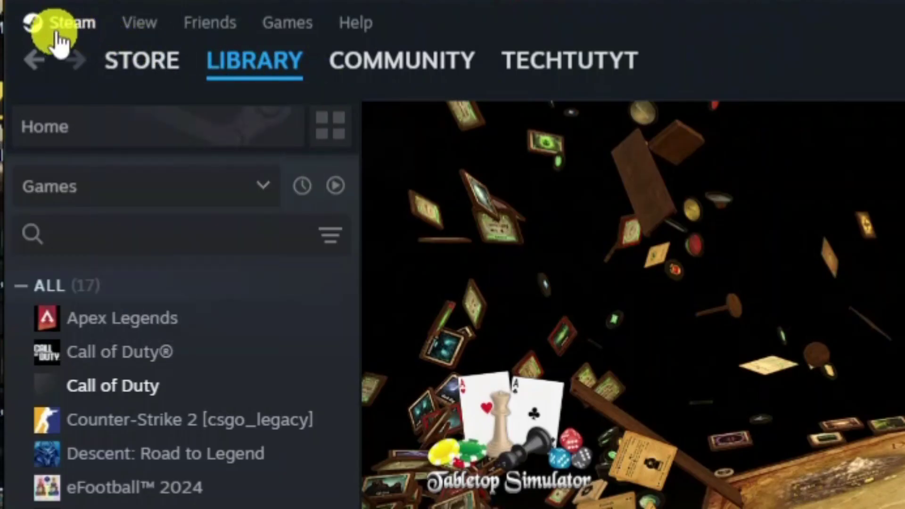
Step: Exit Steam from its main menu and confirm it is gone from the system tray
{"action": "left_click", "coordinate": [56, 38]}
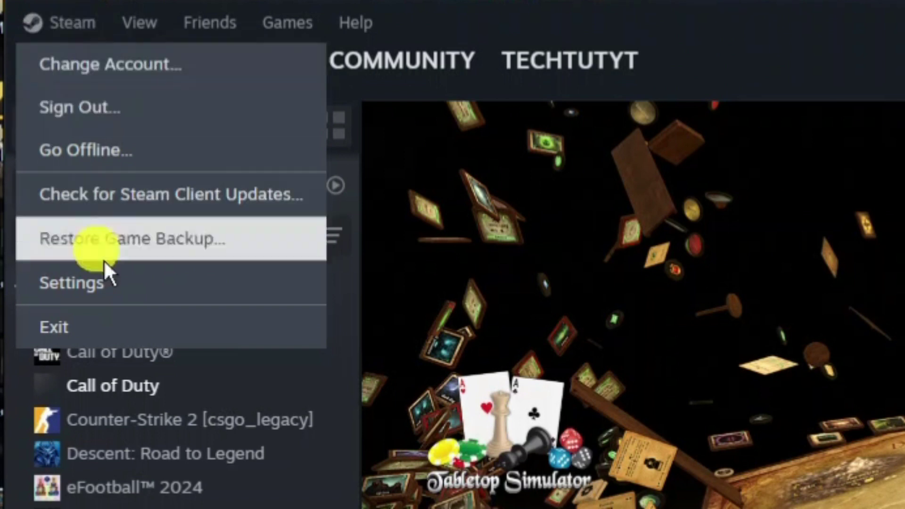
{"action": "left_click", "coordinate": [102, 330]}
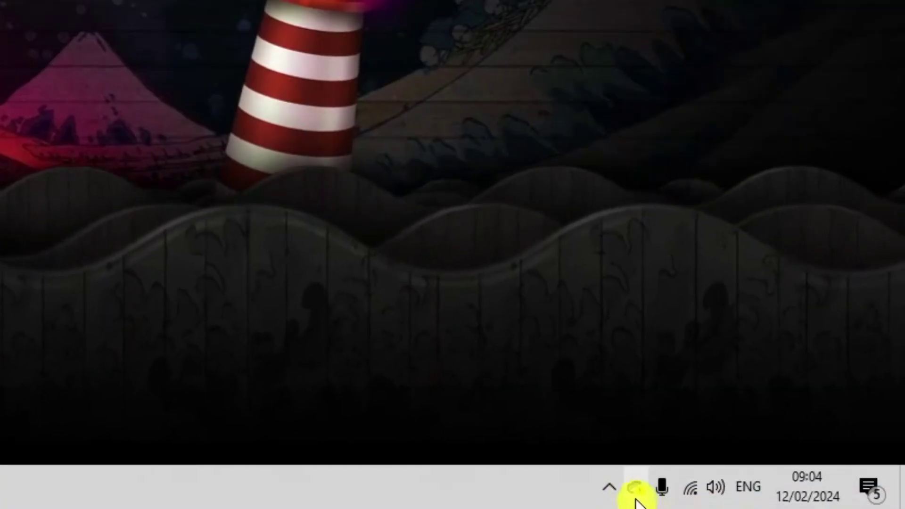
{"action": "left_click", "coordinate": [610, 488]}
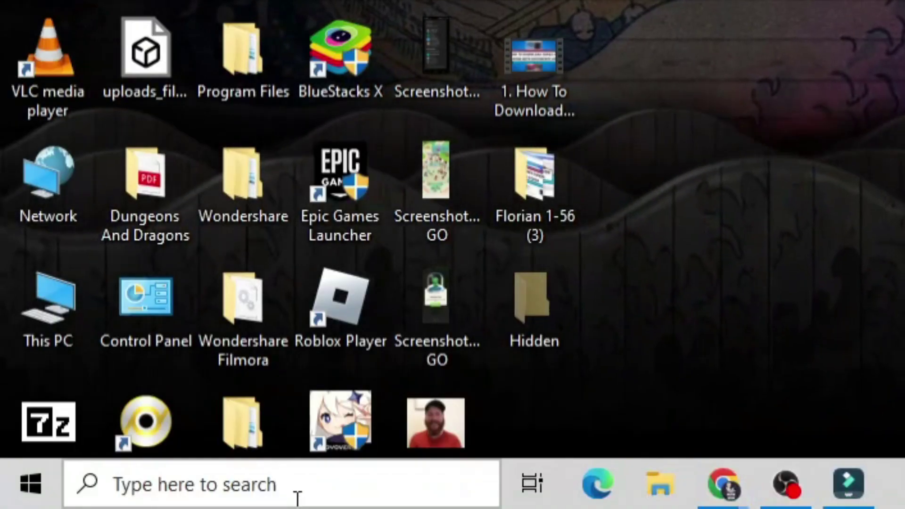
Step: Launch File Explorer through Windows search and maximize its window
{"action": "left_click", "coordinate": [110, 505]}
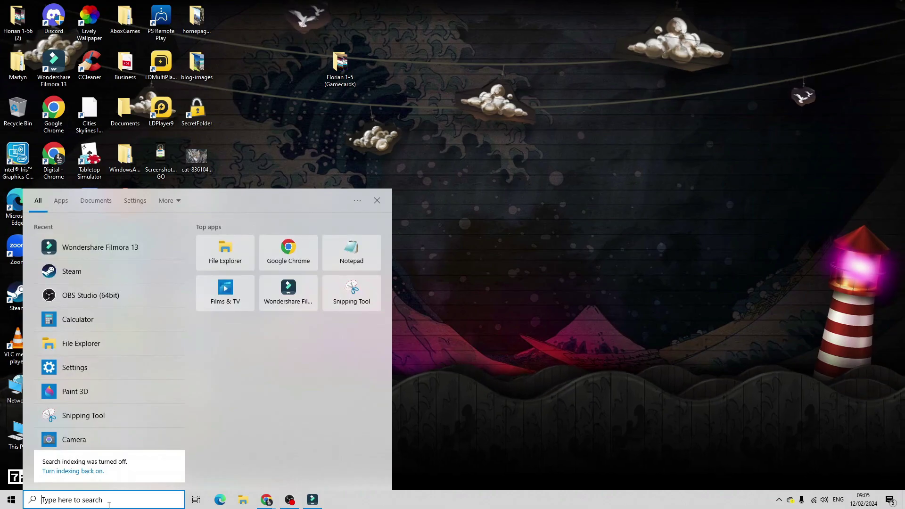
{"action": "type", "text": "file explorer"}
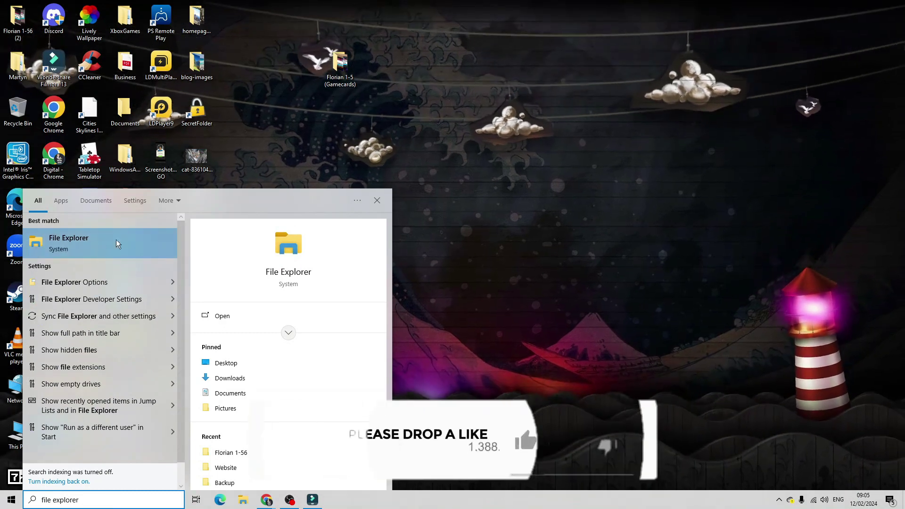
{"action": "left_click", "coordinate": [110, 240]}
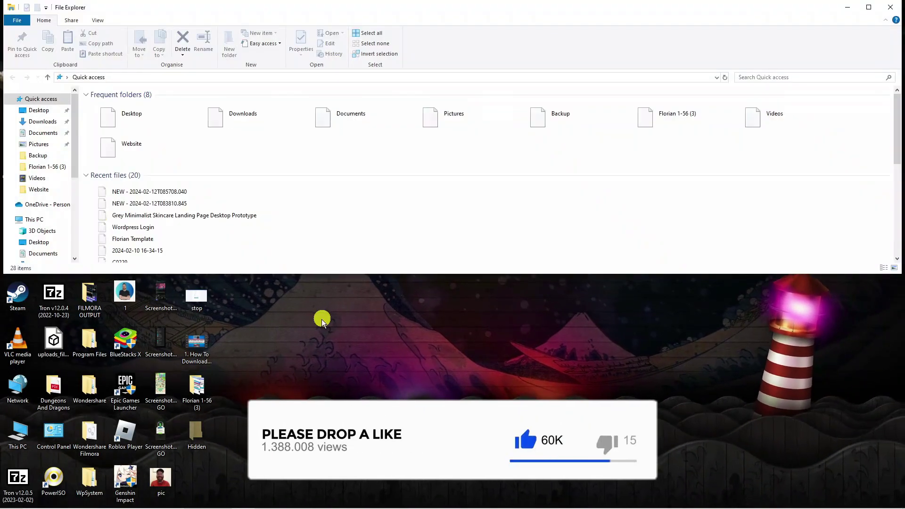
{"action": "left_click", "coordinate": [871, 5]}
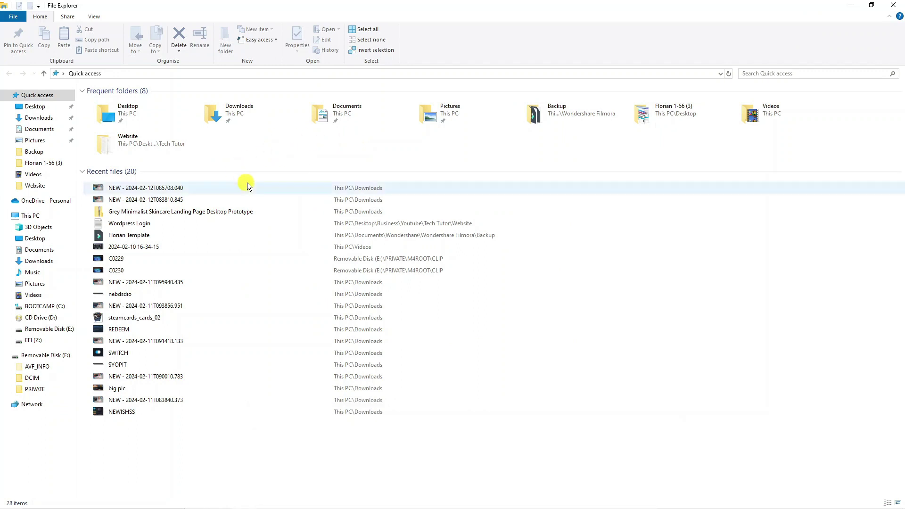
Step: Navigate to This PC > BOOTCAMP (C:) > Program Files (x86) > Steam > steamapps
{"action": "left_click", "coordinate": [43, 216]}
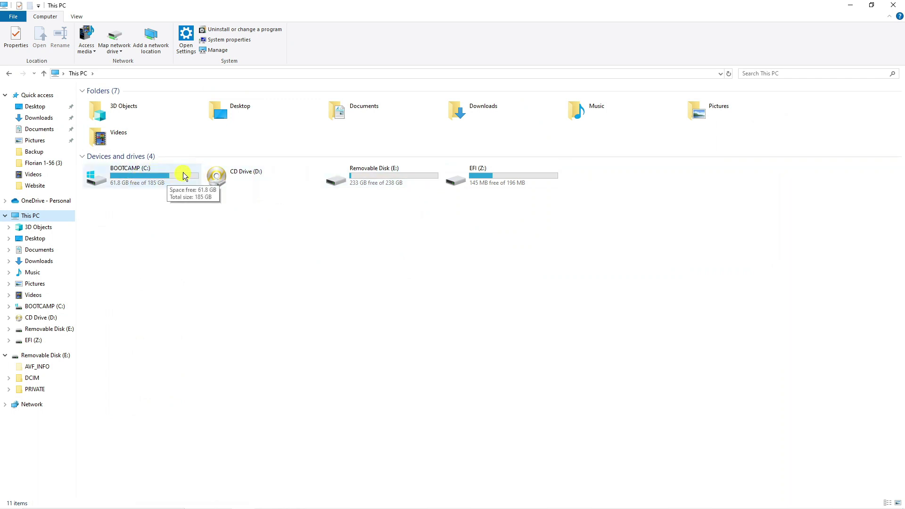
{"action": "double_click", "coordinate": [165, 175]}
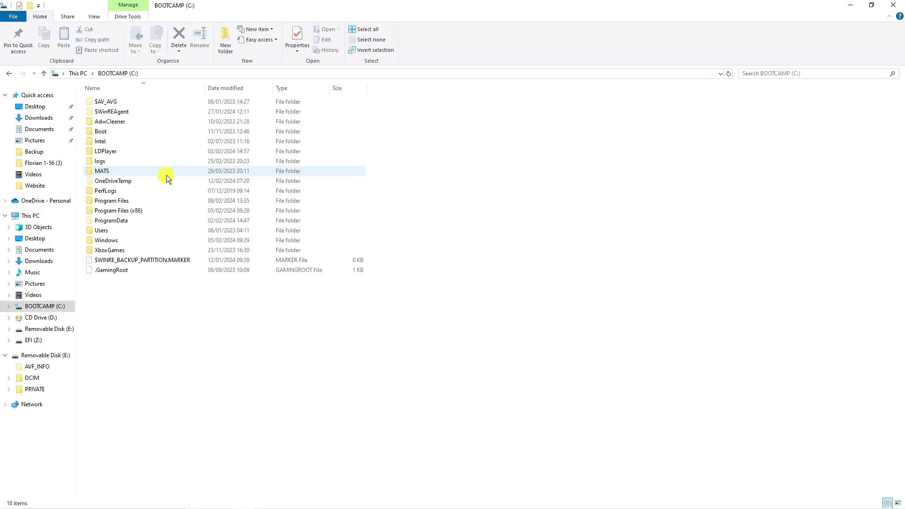
{"action": "double_click", "coordinate": [164, 204]}
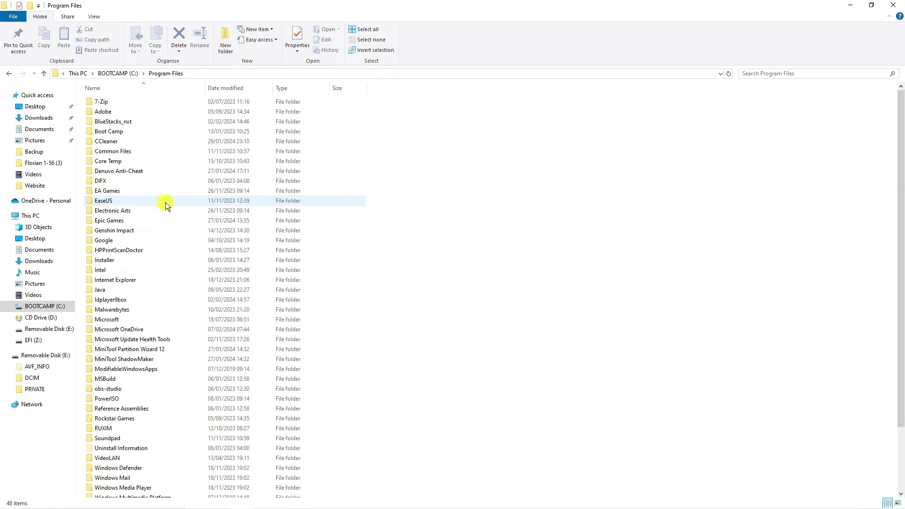
{"action": "scroll", "coordinate": [185, 219], "scroll_direction": "down", "scroll_amount": 1}
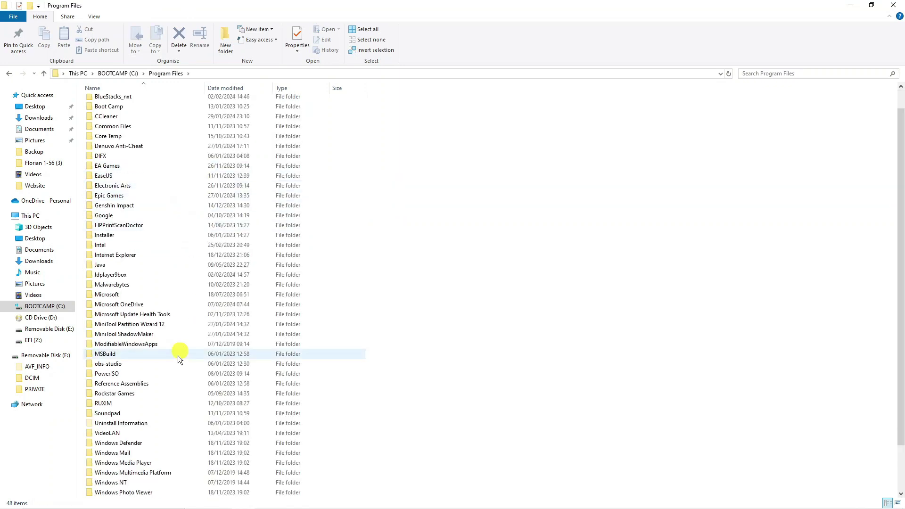
{"action": "left_click", "coordinate": [43, 74]}
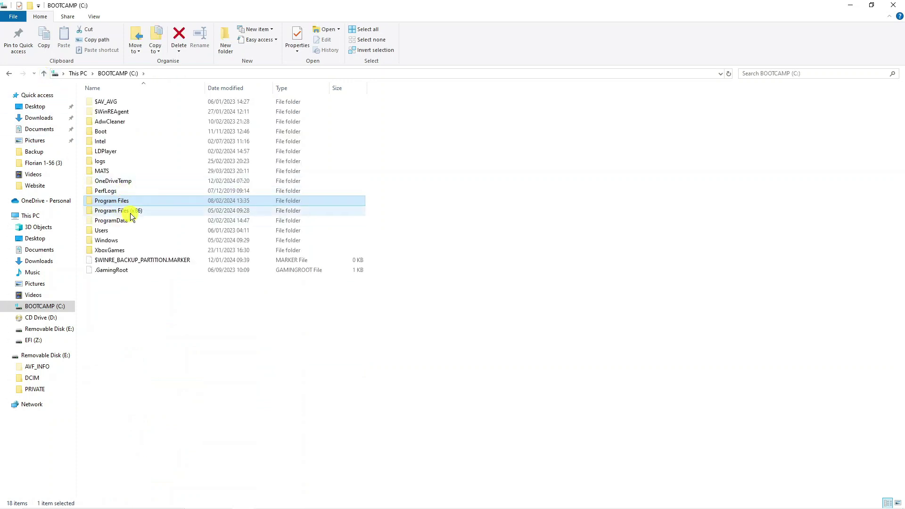
{"action": "double_click", "coordinate": [130, 213]}
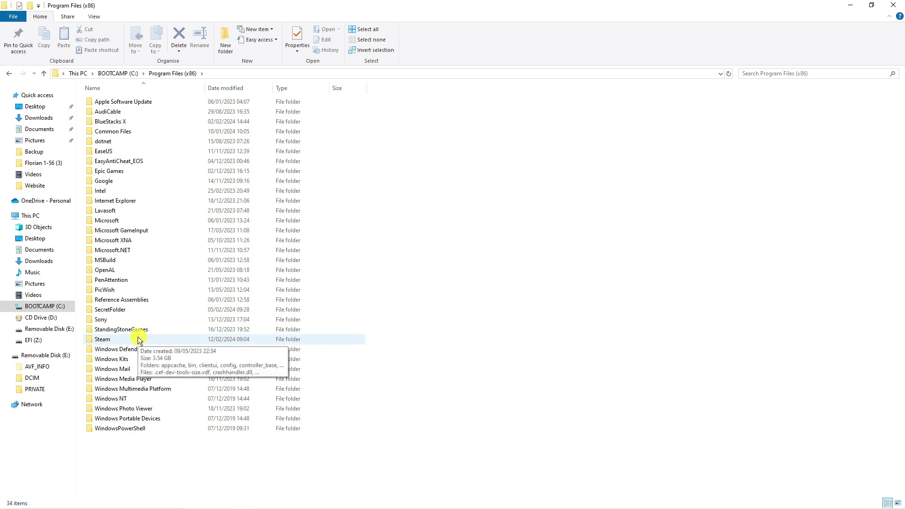
{"action": "double_click", "coordinate": [138, 339]}
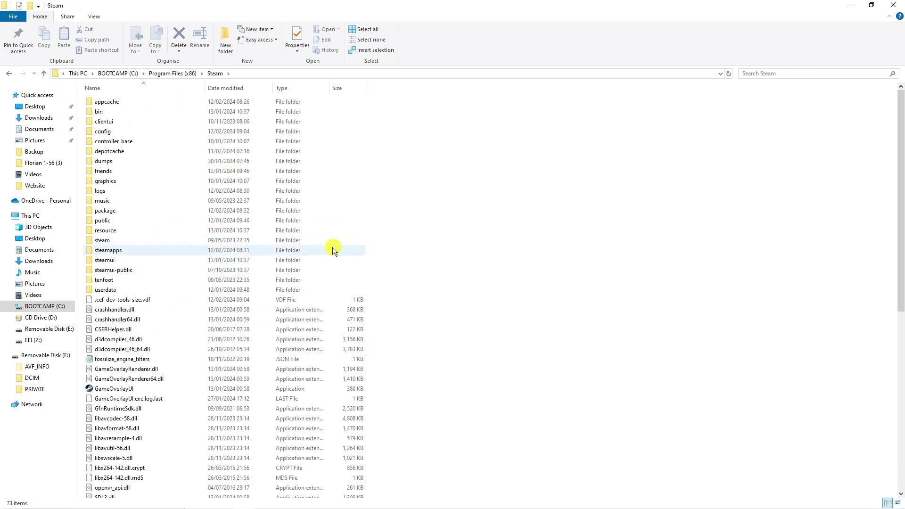
{"action": "double_click", "coordinate": [145, 251]}
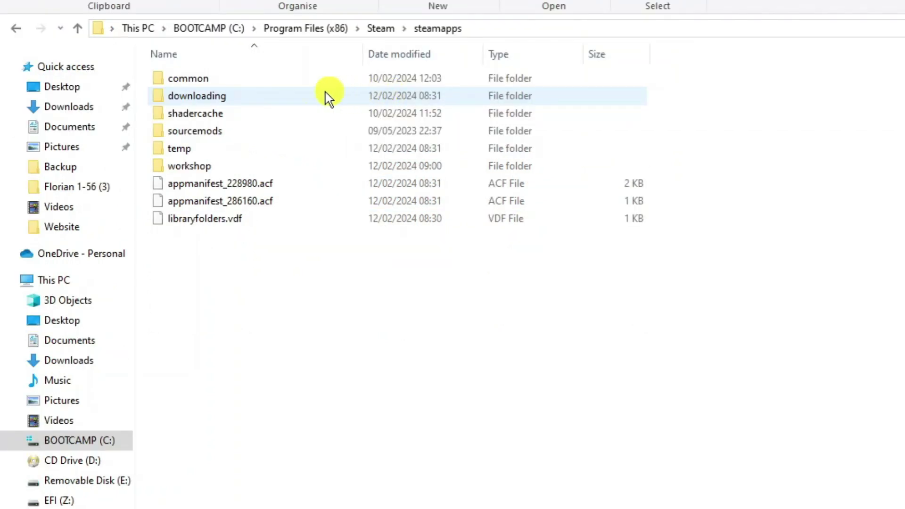
Step: Rename the 'downloading' folder in steamapps to 'download' and close the Explorer window
{"action": "left_click", "coordinate": [259, 97]}
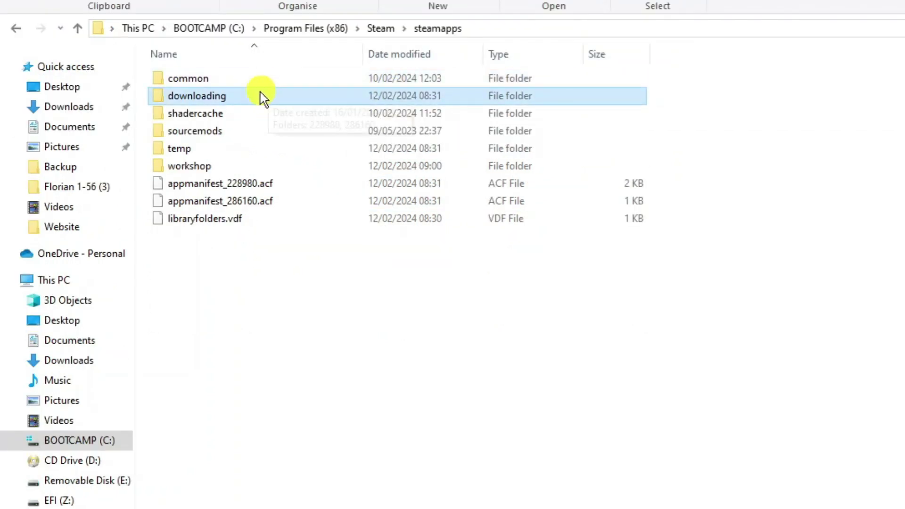
{"action": "right_click", "coordinate": [258, 98]}
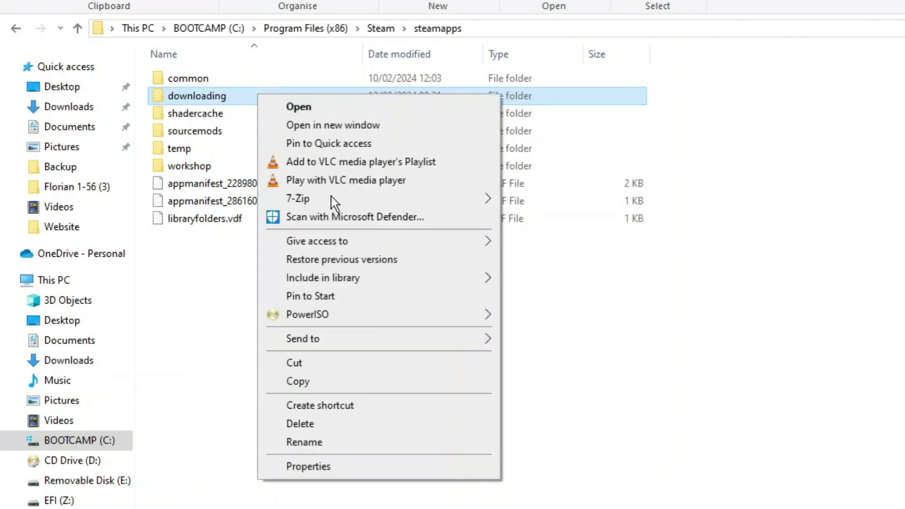
{"action": "left_click", "coordinate": [312, 441]}
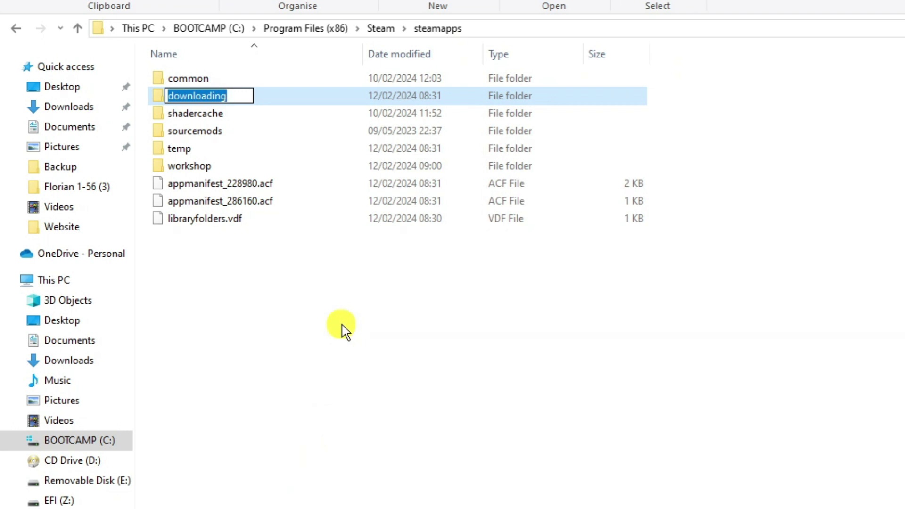
{"action": "type", "text": "do"}
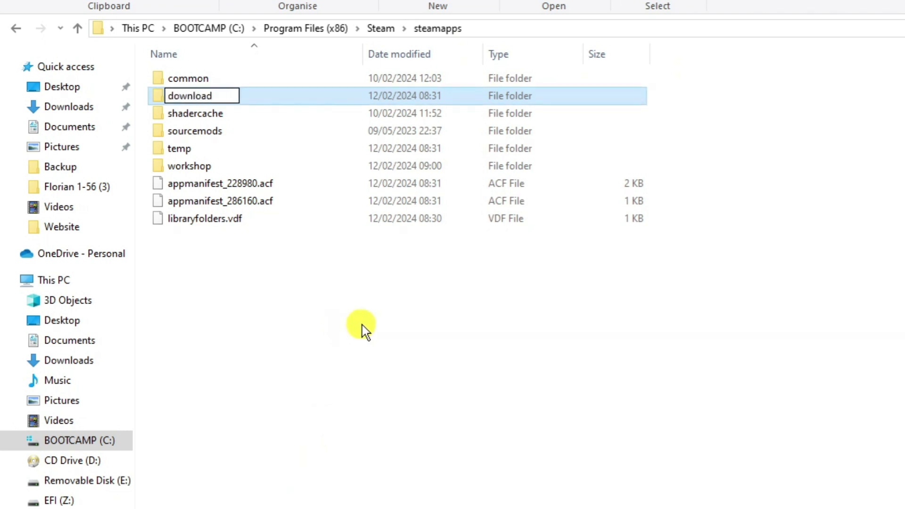
{"action": "left_click", "coordinate": [362, 325]}
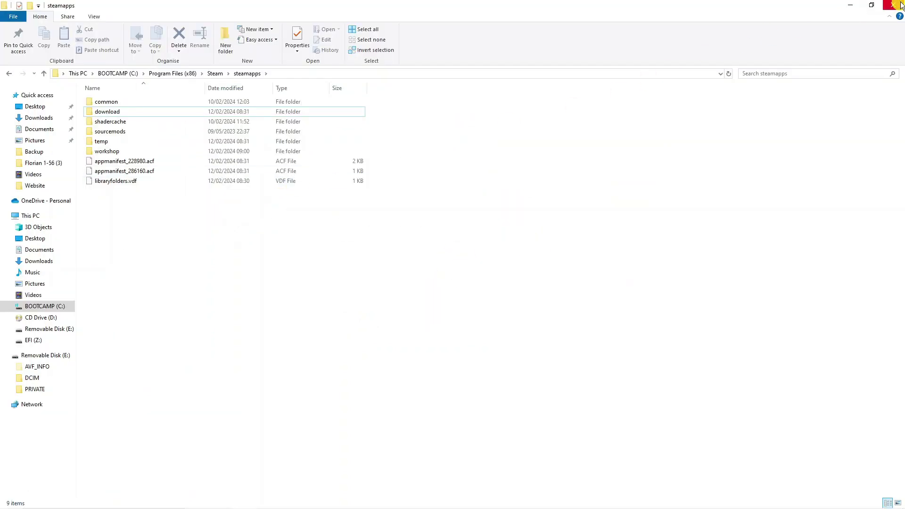
{"action": "left_click", "coordinate": [898, 5]}
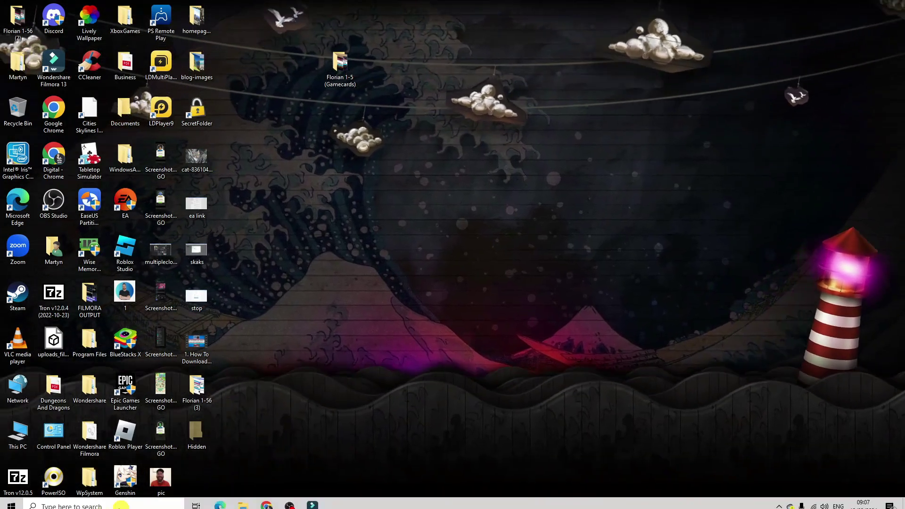
Step: Search for 'steam' in the taskbar search and launch it
{"action": "left_click", "coordinate": [120, 505]}
{"action": "type", "text": "steam"}
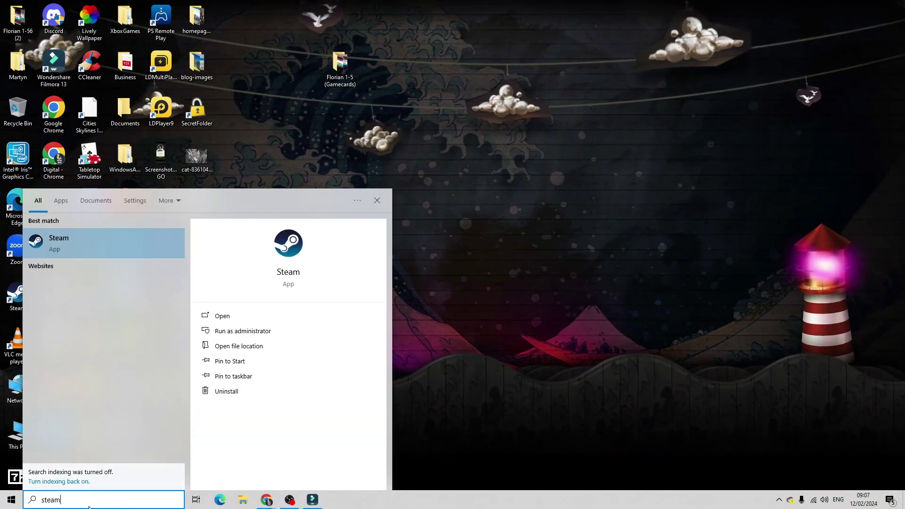
{"action": "key", "text": "Return"}
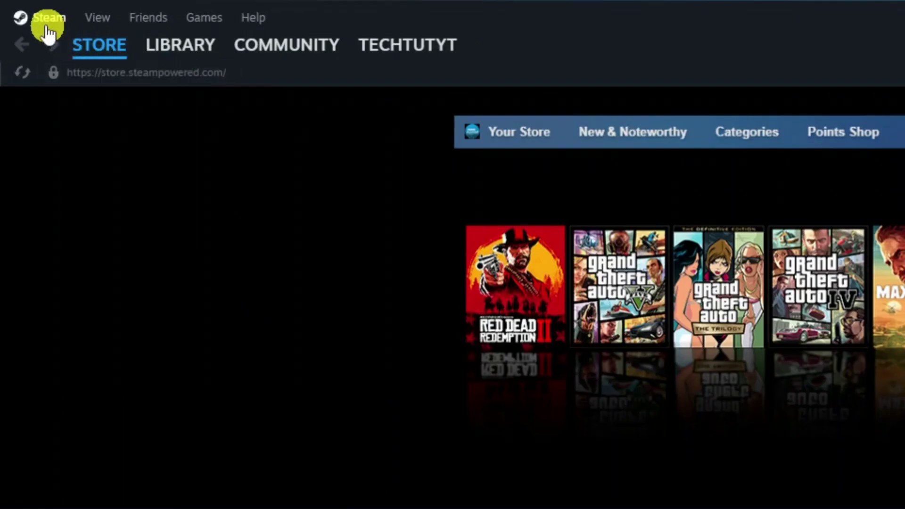
Step: Clear the download cache in Steam Settings > Downloads and confirm the restart
{"action": "left_click", "coordinate": [49, 19]}
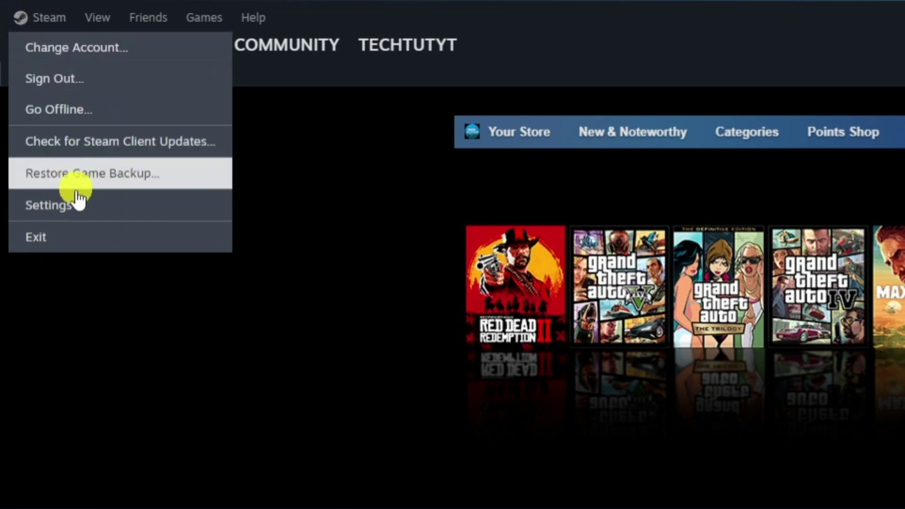
{"action": "left_click", "coordinate": [115, 205]}
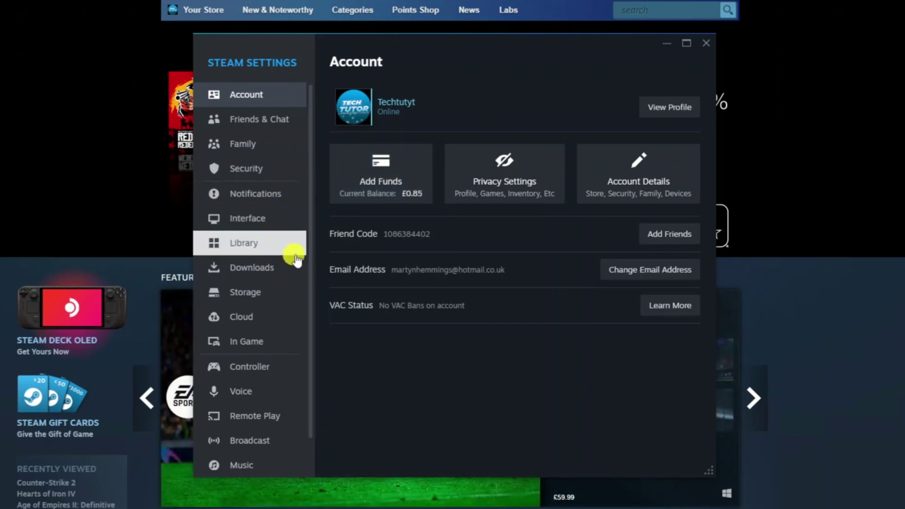
{"action": "left_click", "coordinate": [265, 271]}
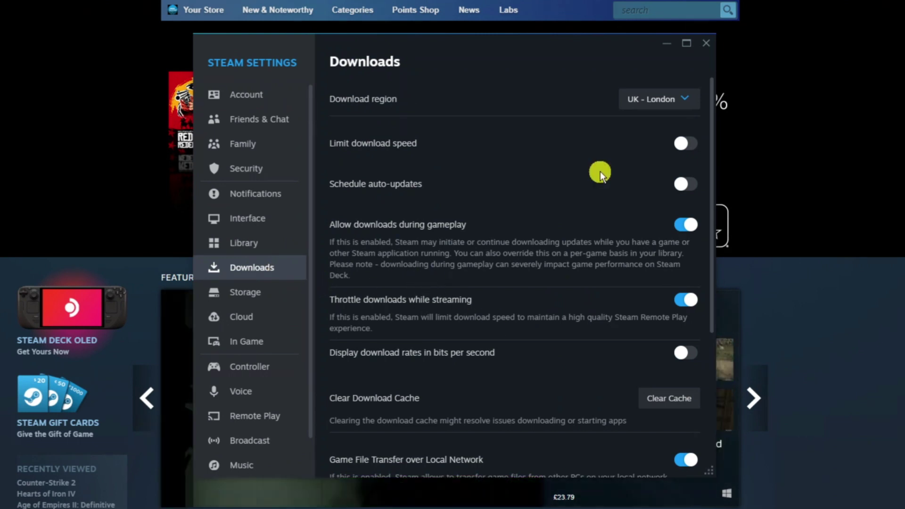
{"action": "scroll", "coordinate": [601, 171], "scroll_direction": "down", "scroll_amount": 3}
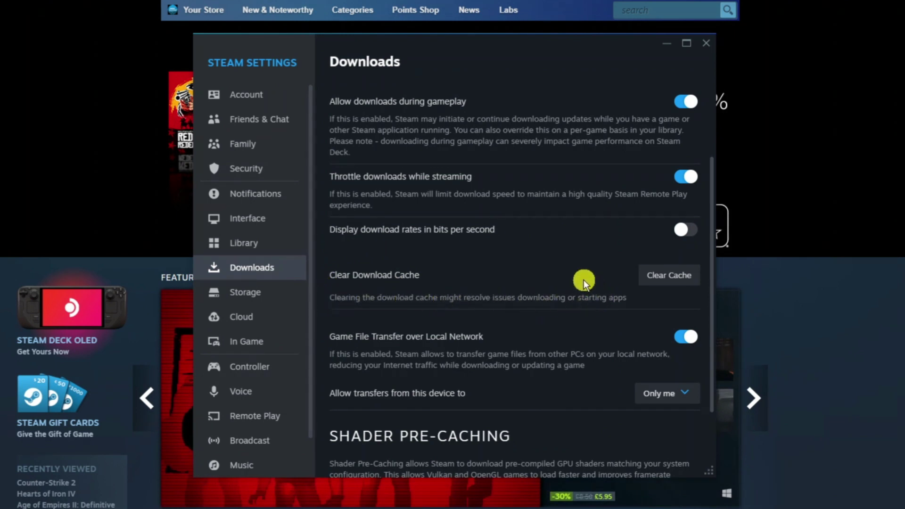
{"action": "left_click", "coordinate": [669, 278]}
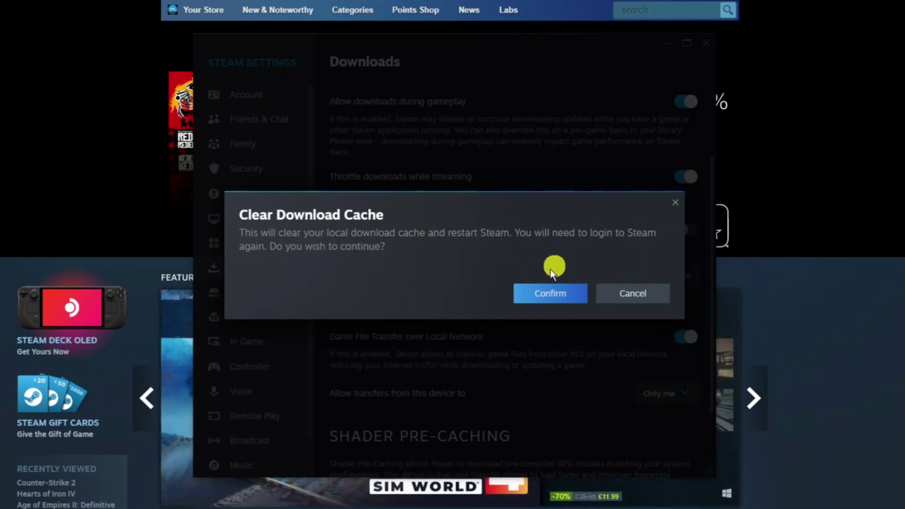
{"action": "left_click", "coordinate": [542, 293]}
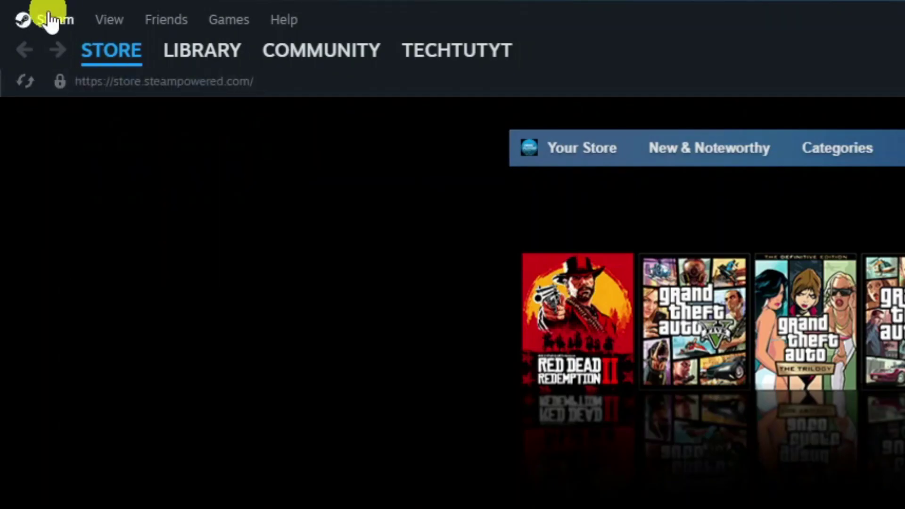
Step: Repair the C:\Program Files (x86)\Steam library folder in Storage settings, then close Settings
{"action": "left_click", "coordinate": [24, 9]}
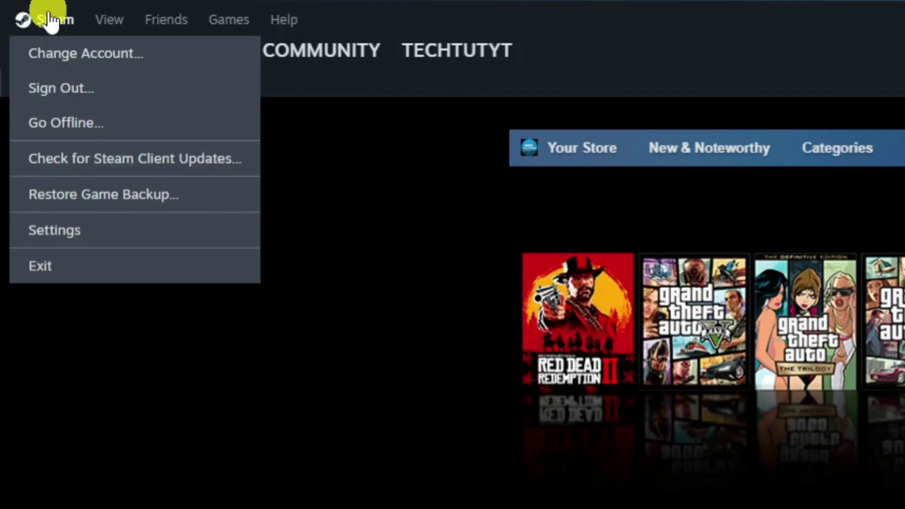
{"action": "left_click", "coordinate": [74, 223]}
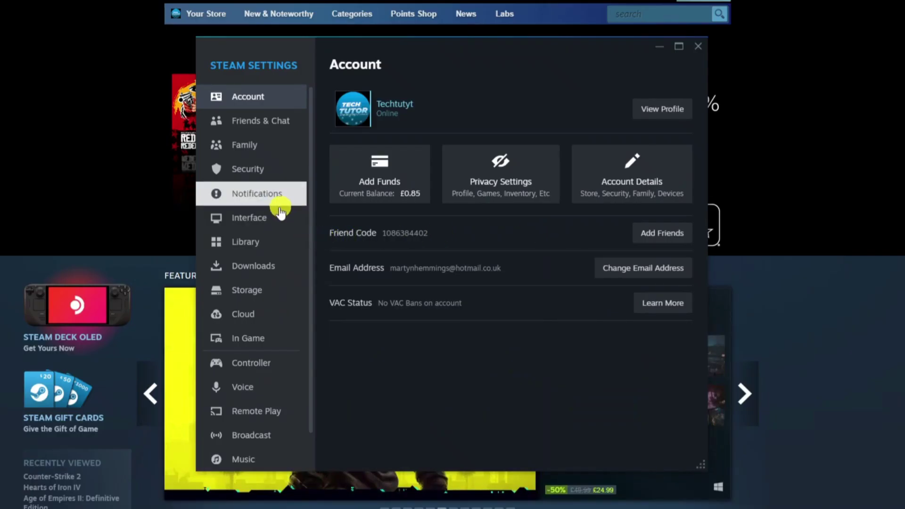
{"action": "left_click", "coordinate": [259, 297]}
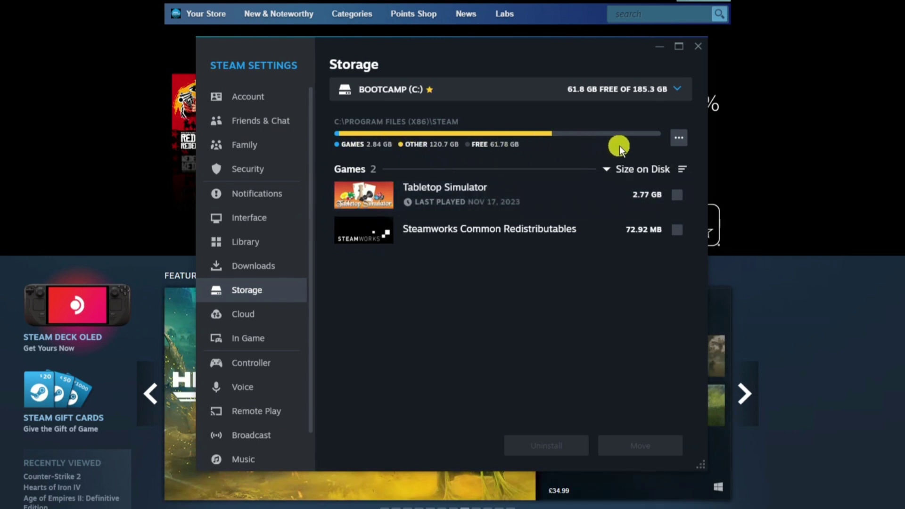
{"action": "left_click", "coordinate": [678, 142]}
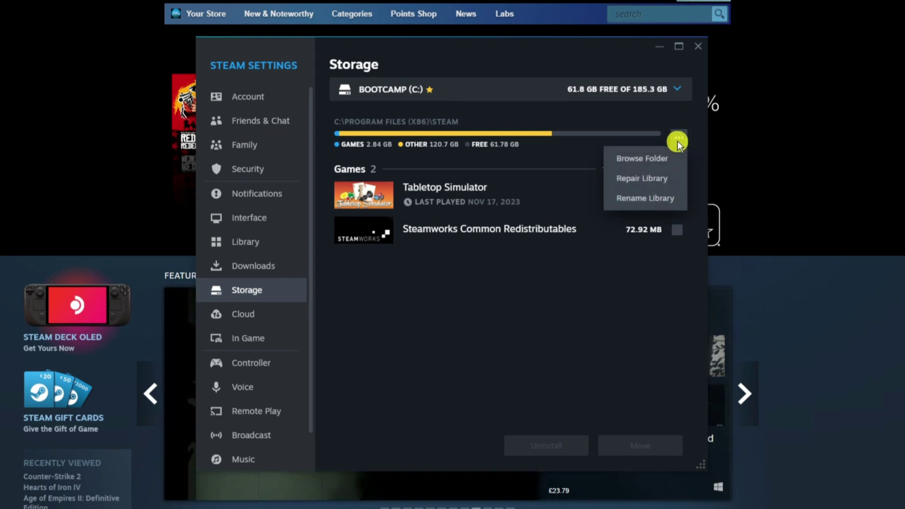
{"action": "left_click", "coordinate": [644, 178]}
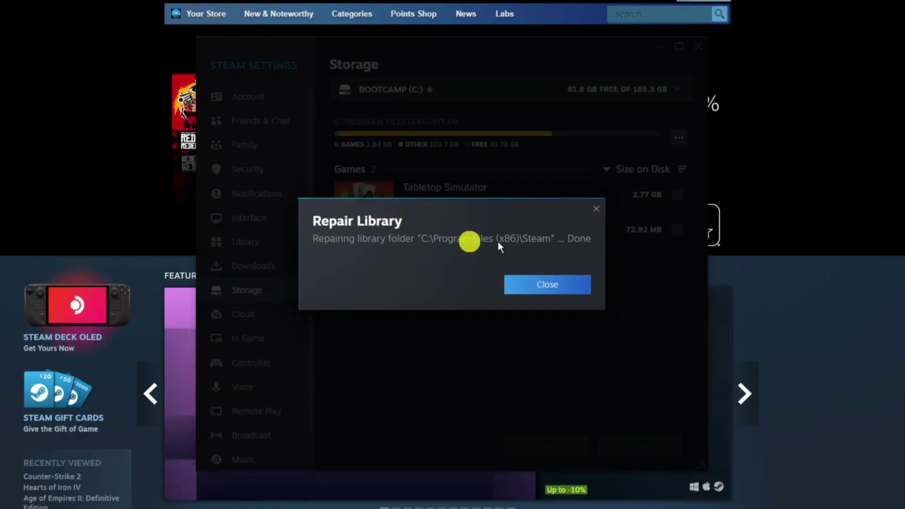
{"action": "left_click", "coordinate": [545, 284]}
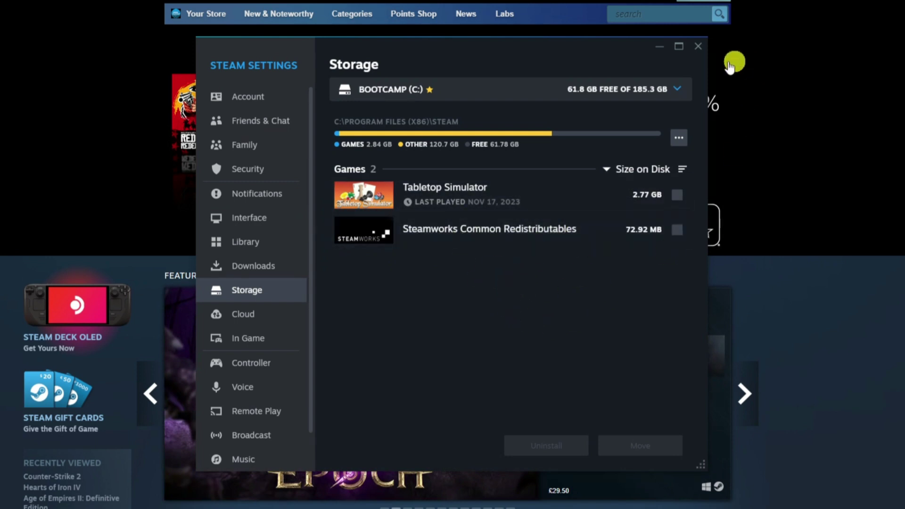
{"action": "left_click", "coordinate": [698, 46]}
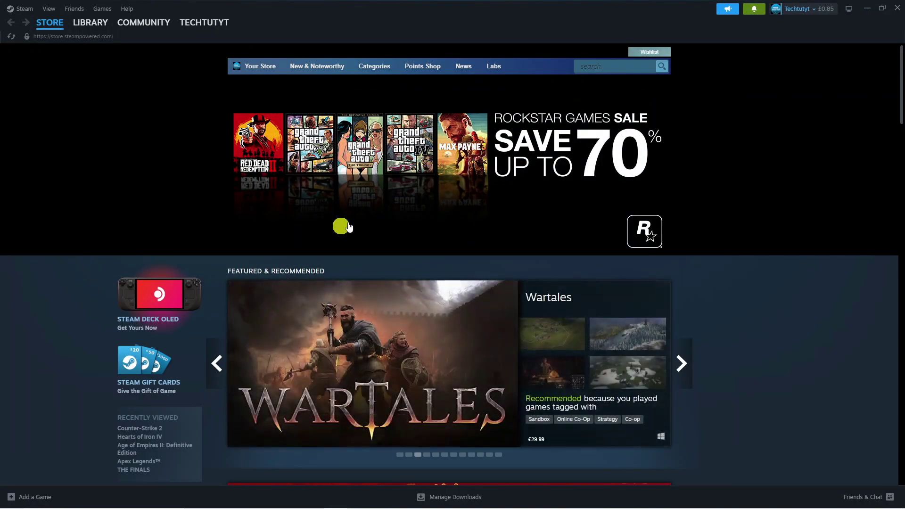